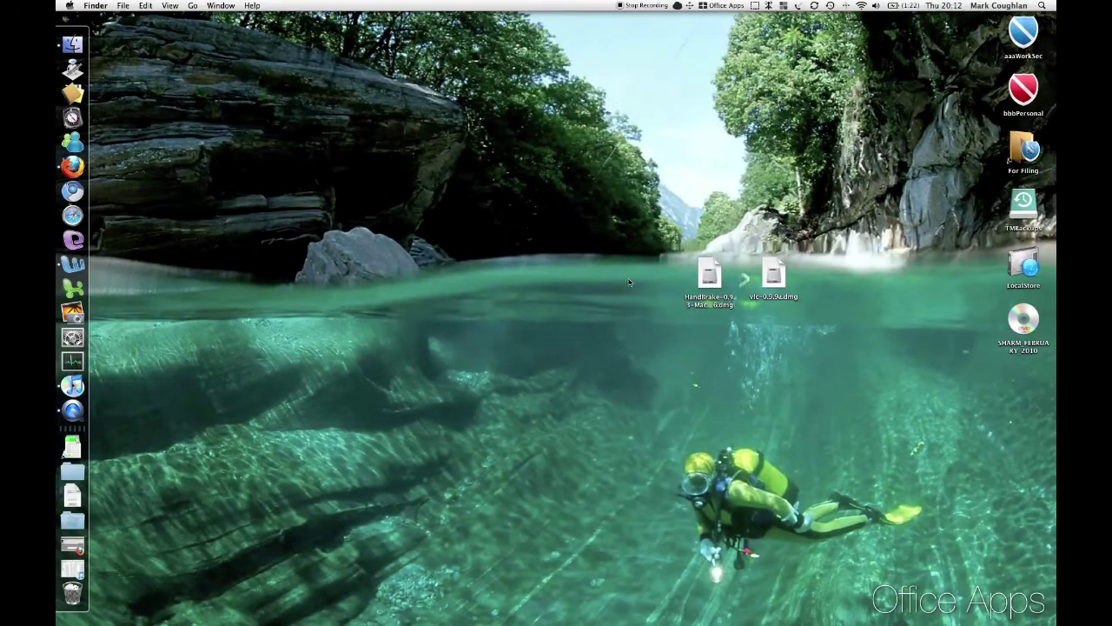
Open vlc-0.9.9a.dmg and copy VLC into Applications, authenticating with administrator name and password.
double_click(774, 280)
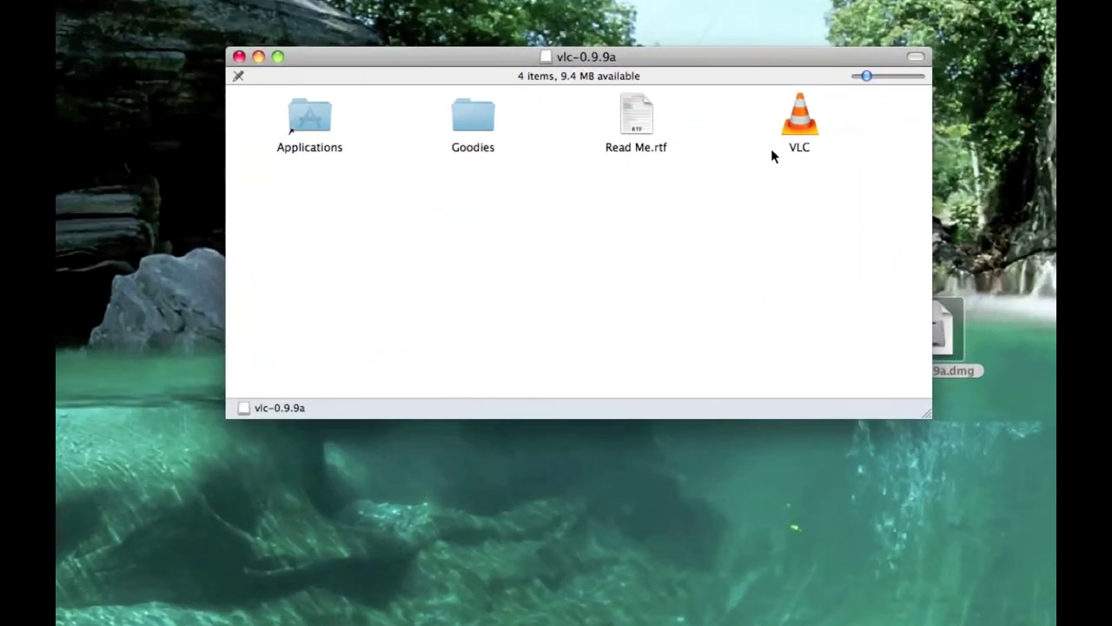
left_click(800, 119)
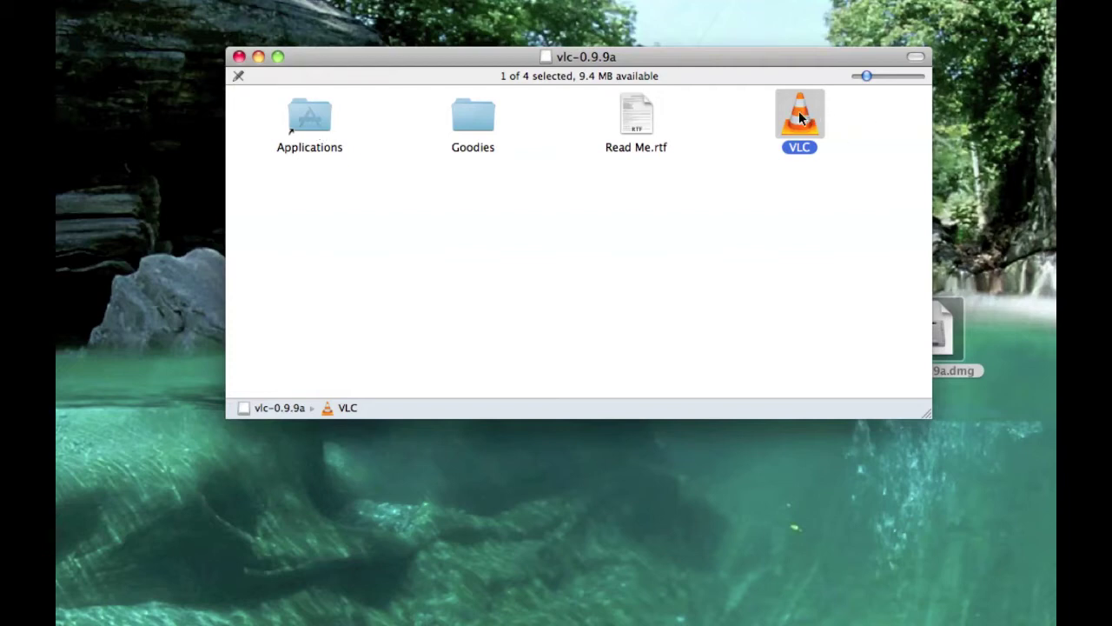
left_click_drag(798, 111, 318, 129)
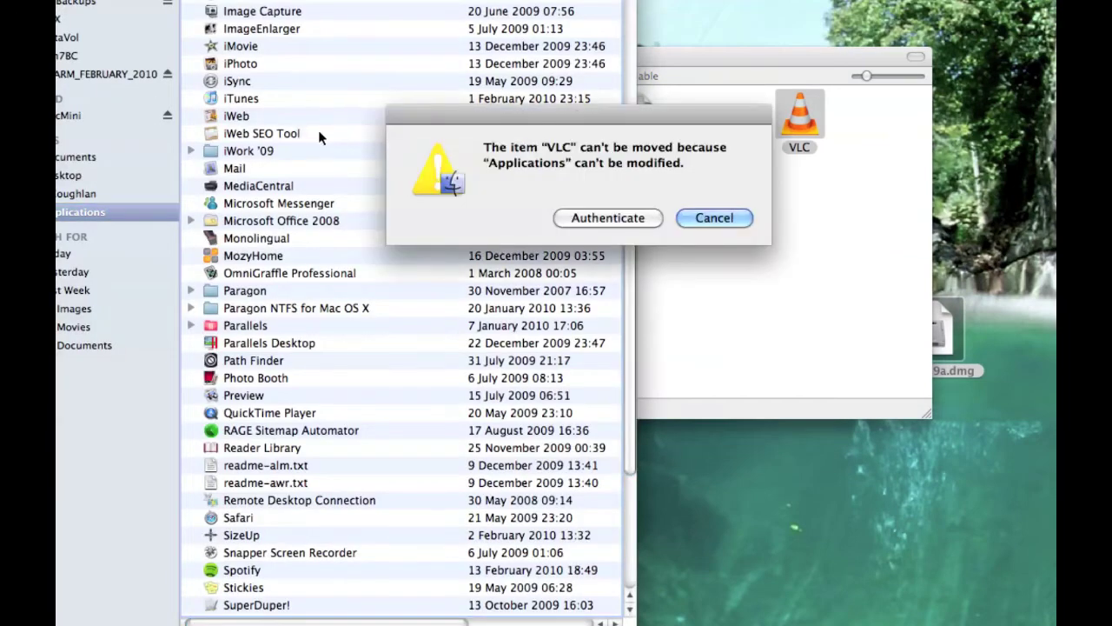
left_click(607, 218)
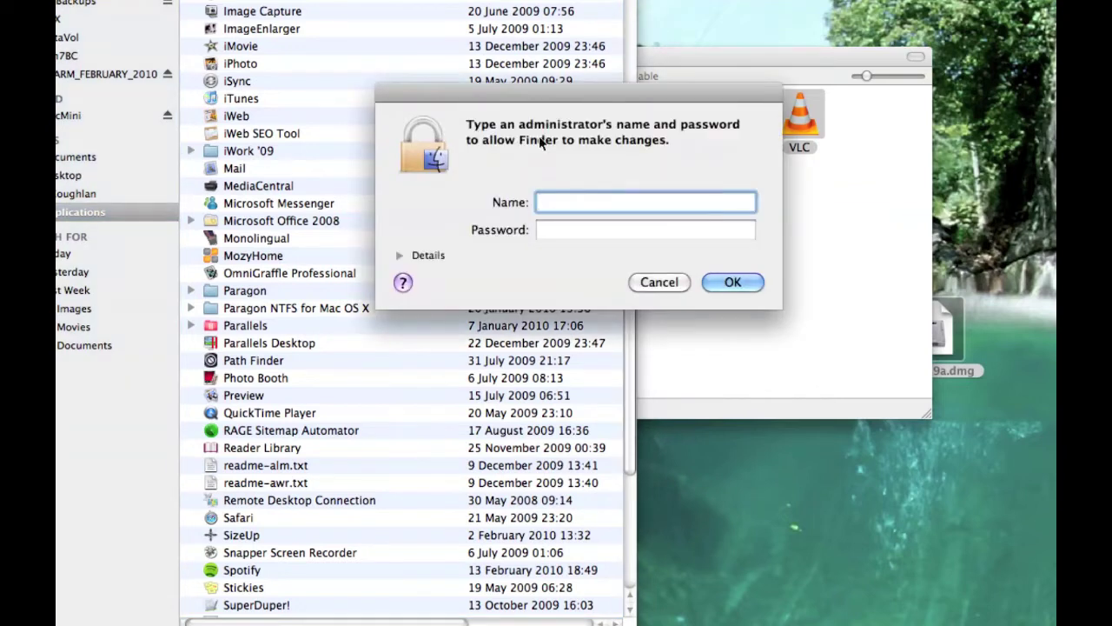
type("ma")
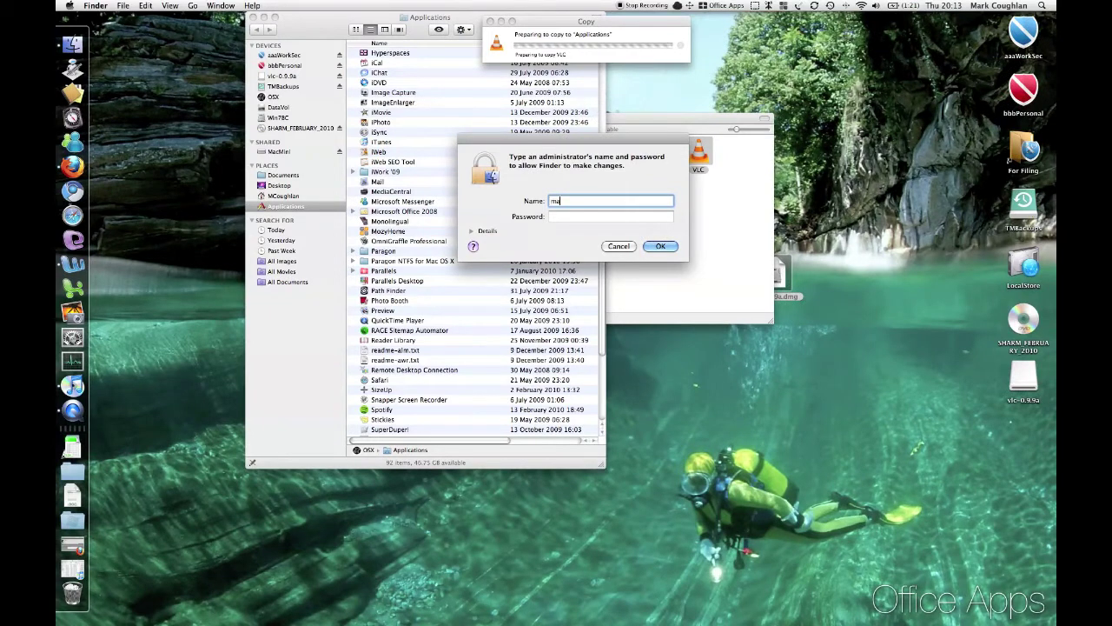
type("cadmin")
key("Tab")
type("•••••••")
key("Return")
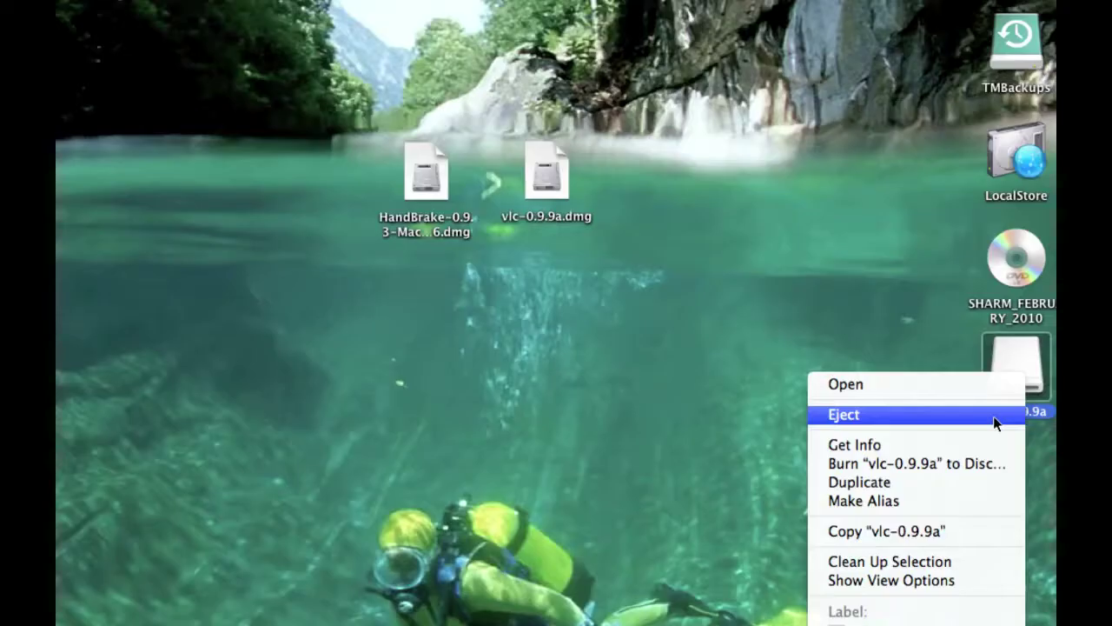
Eject the vlc-0.9.9a disk and open a Finder window on the Applications folder.
left_click(994, 415)
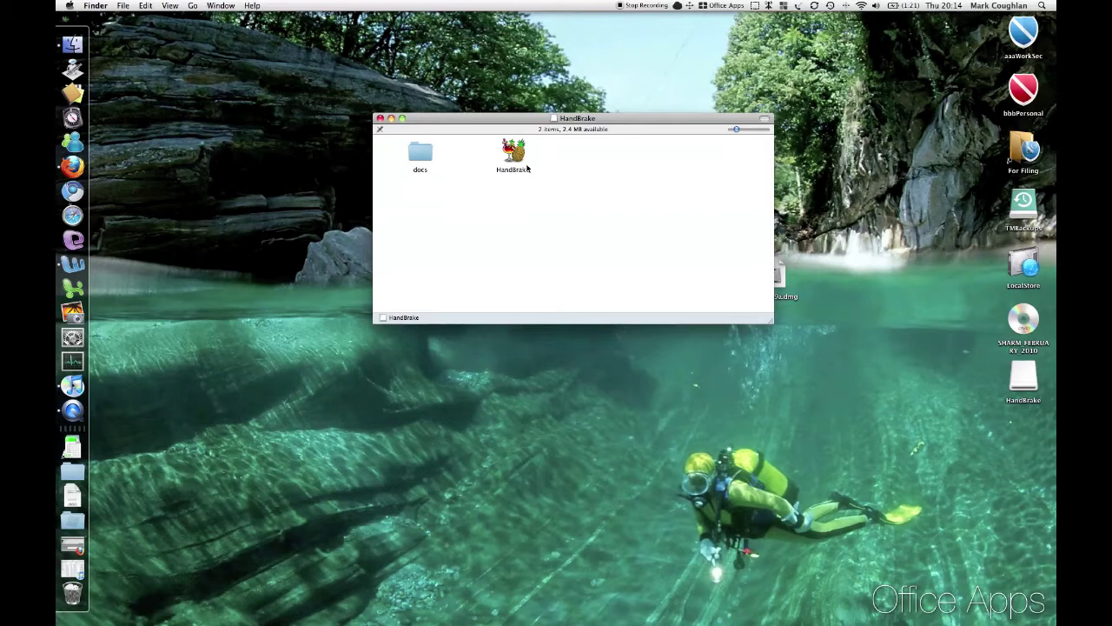
key("super+n")
left_click_drag(524, 172, 889, 70)
left_click(691, 247)
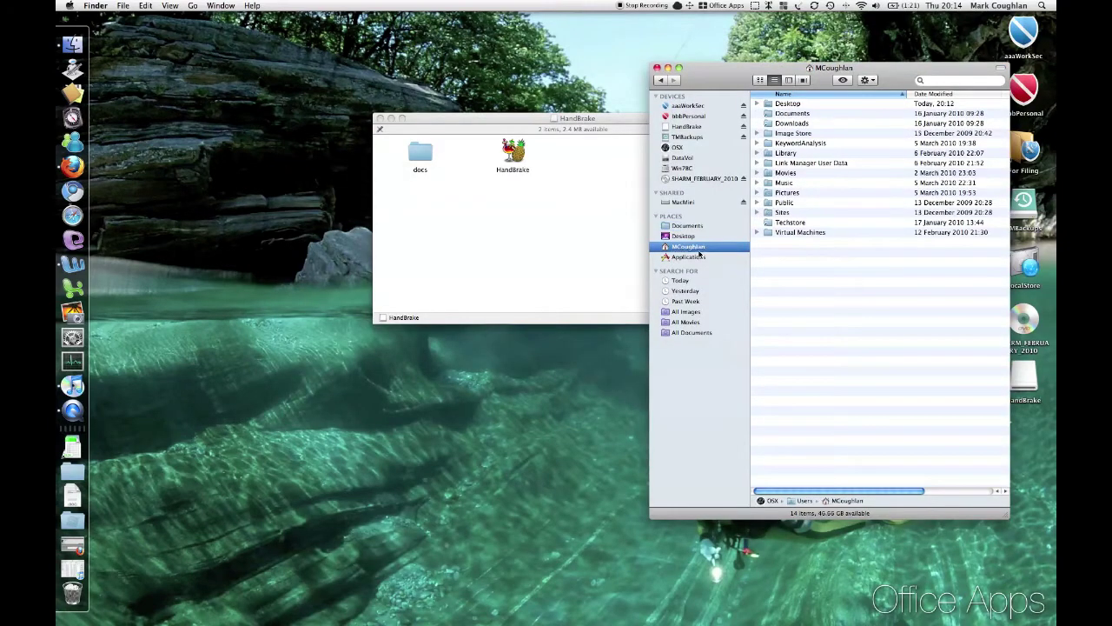
left_click(697, 258)
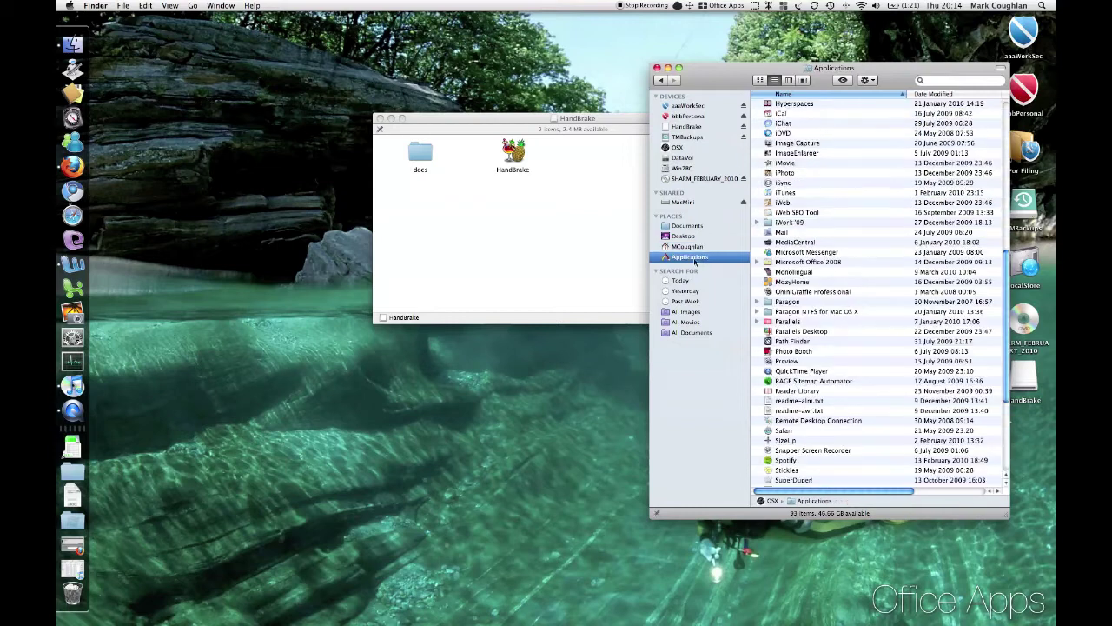
Copy HandBrake into Applications, approving with administrator name and password.
left_click(515, 152)
left_click_drag(515, 152, 860, 303)
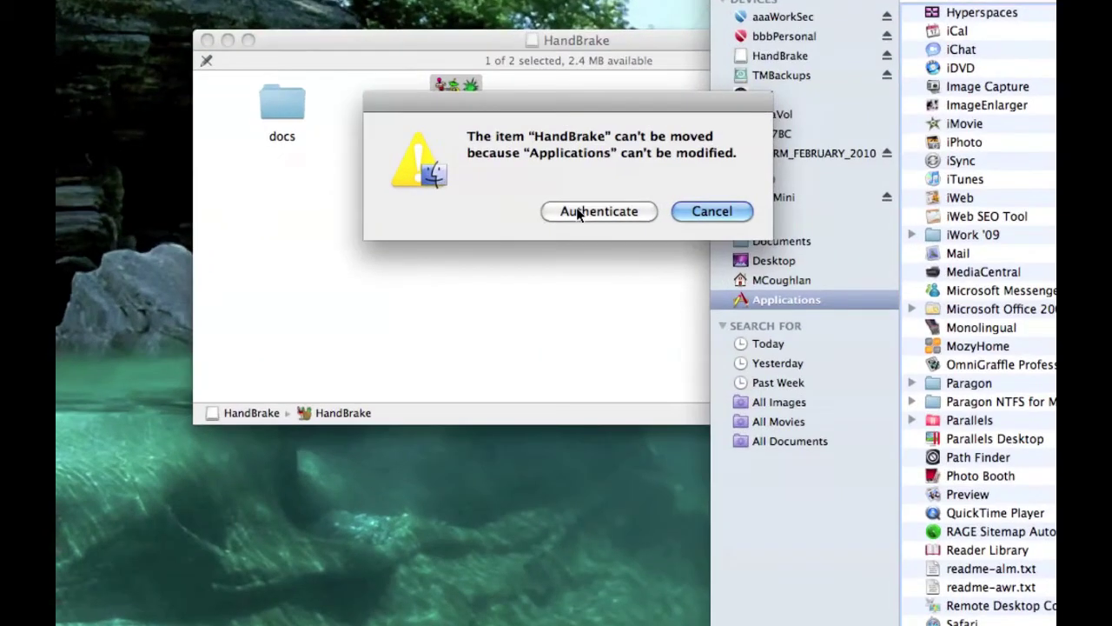
left_click(577, 213)
type("macadmin")
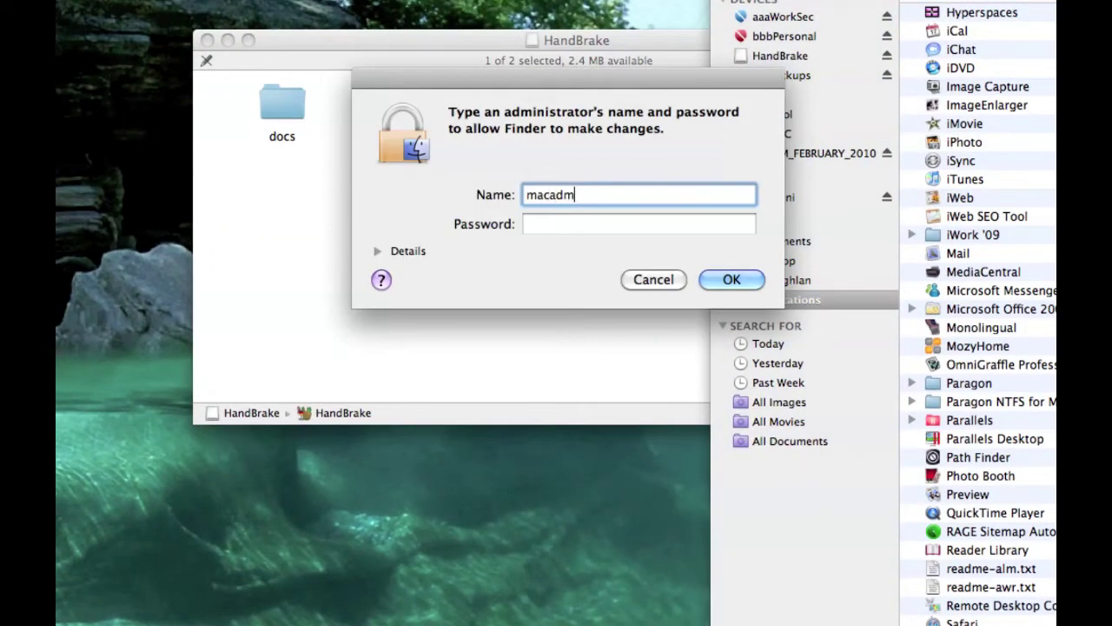
key("Tab")
type("********")
key("Return")
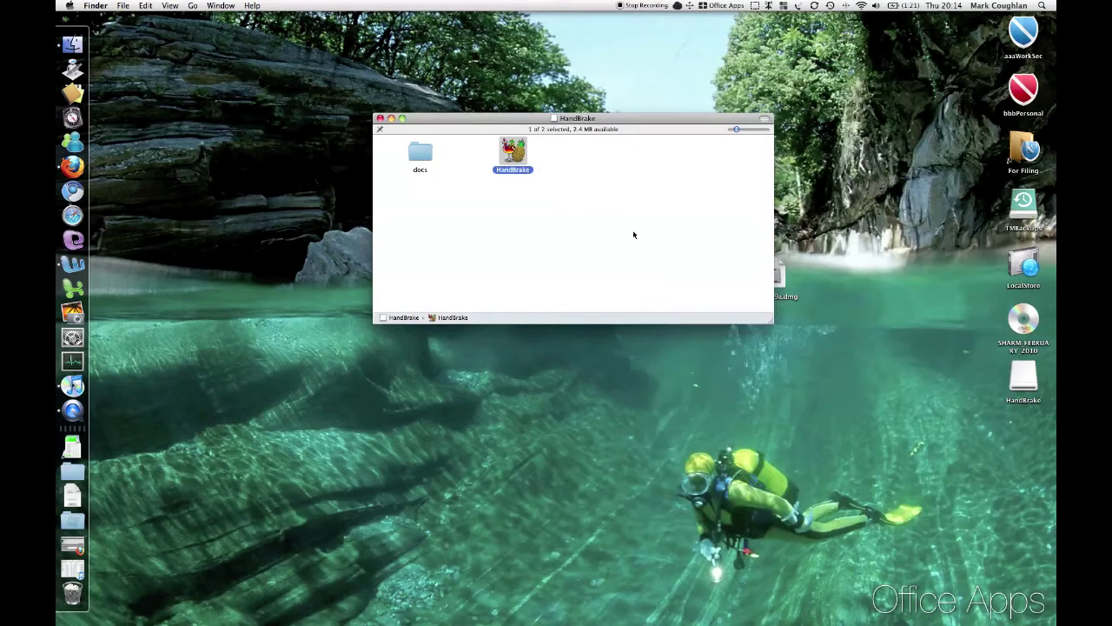
Close the HandBrake disk window and eject the HandBrake disk.
left_click(633, 232)
key("super+w")
left_click(1024, 378)
right_click(1024, 383)
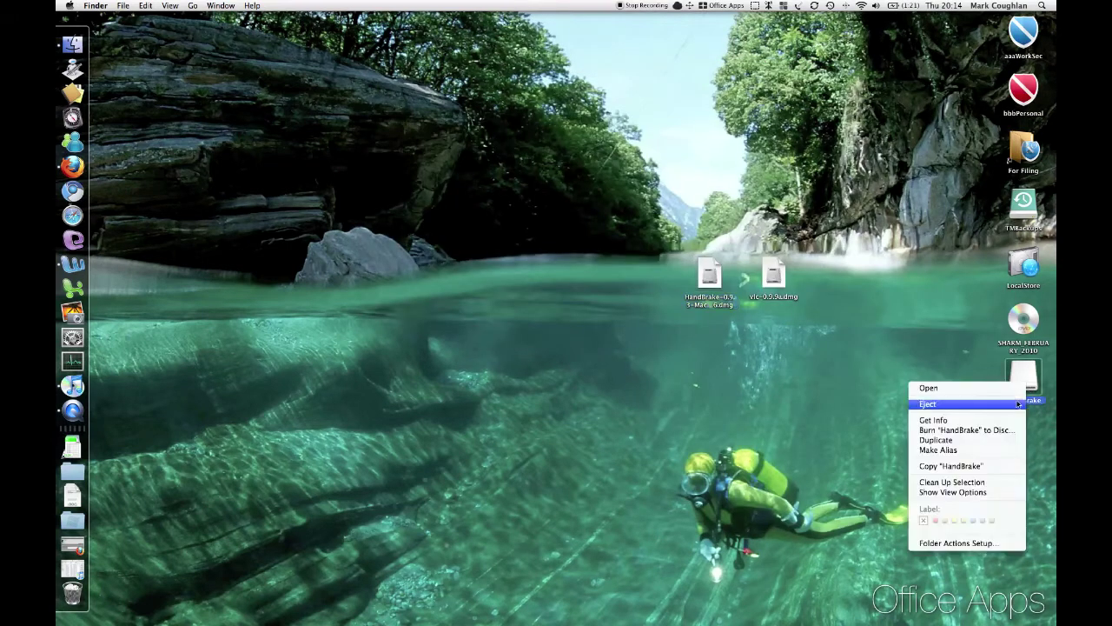
left_click(1018, 404)
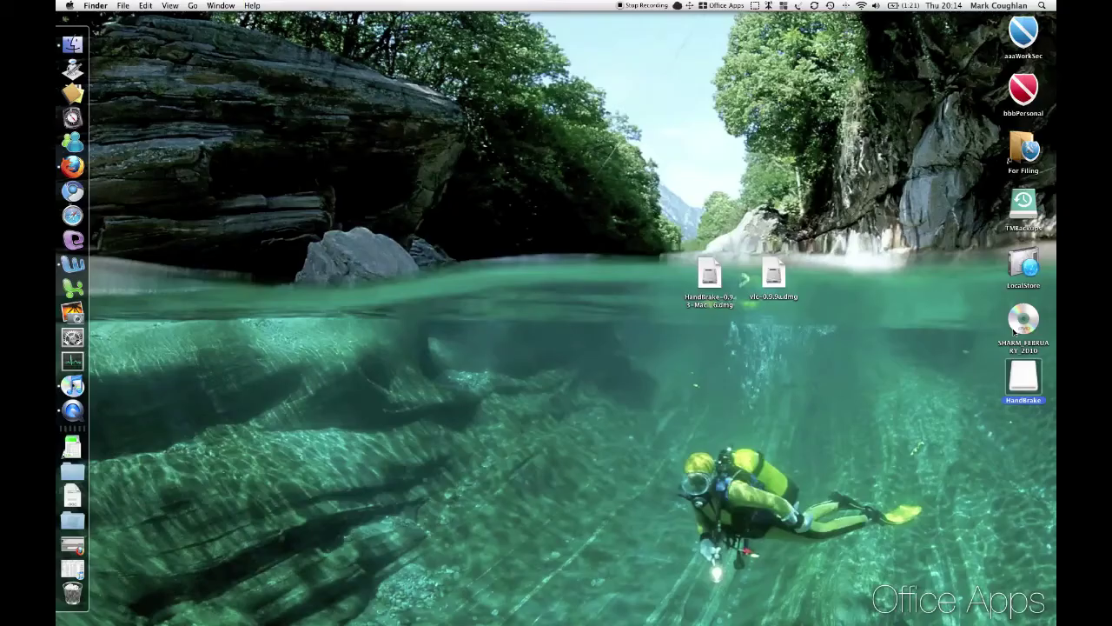
Move both downloaded .dmg disk images to the Trash.
left_click(845, 349)
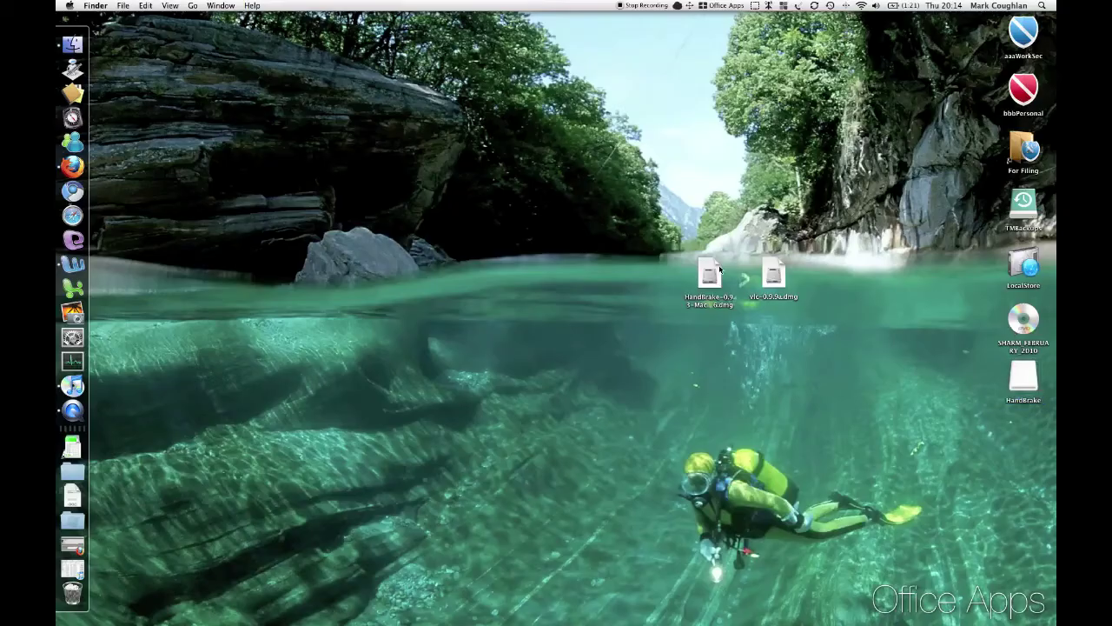
left_click_drag(686, 266, 843, 346)
key("super+BackSpace")
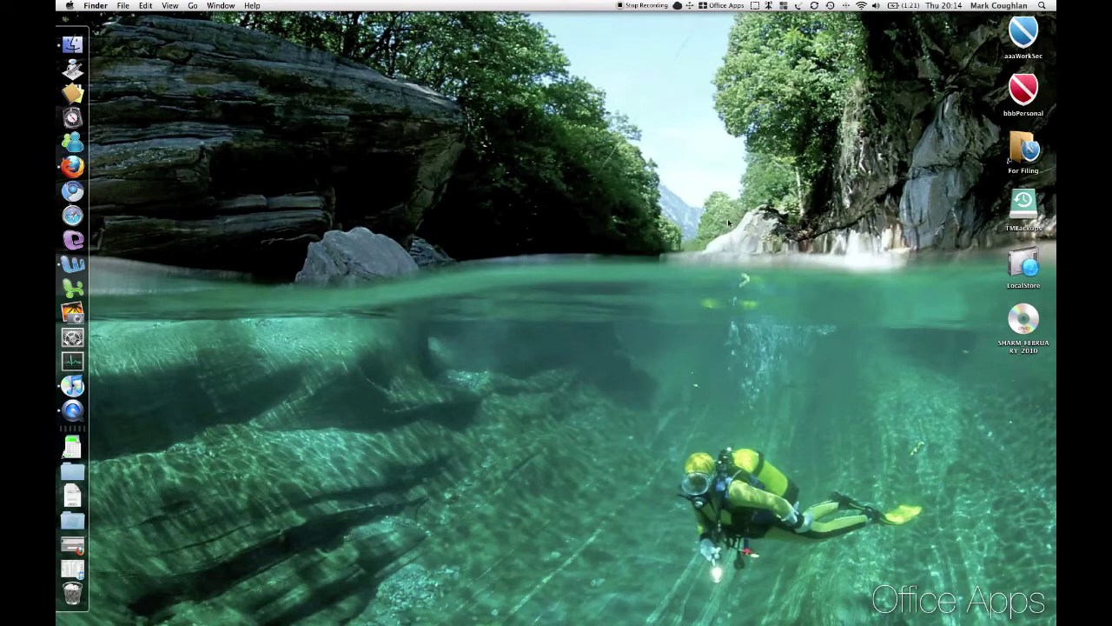
Find HandBrake in the Applications folder of a new Finder window.
key("super+space")
type("hand")
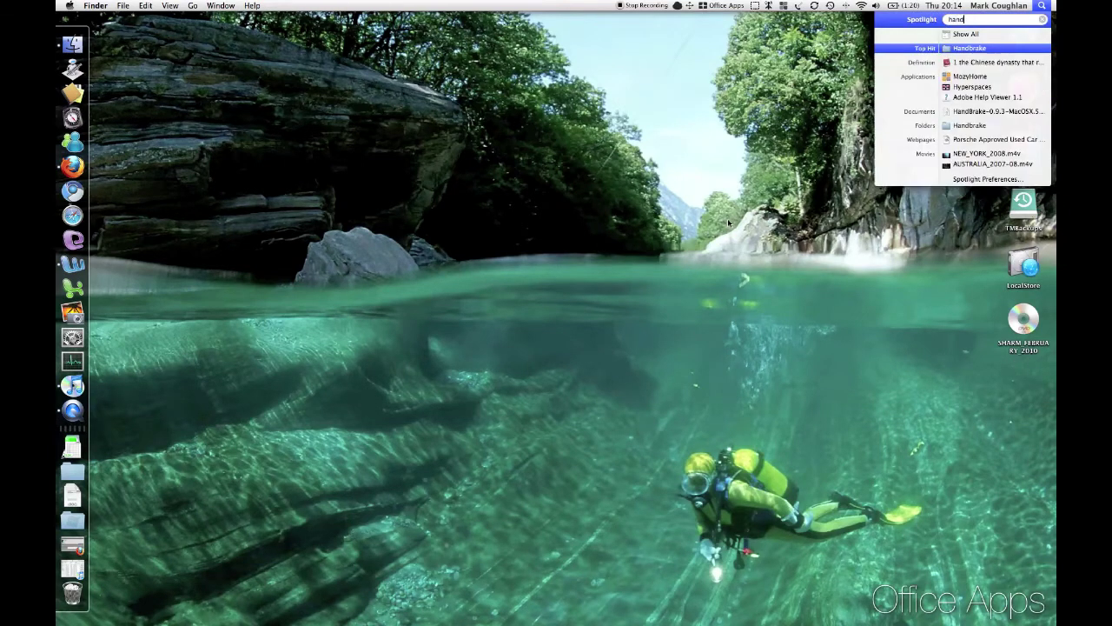
type("brake")
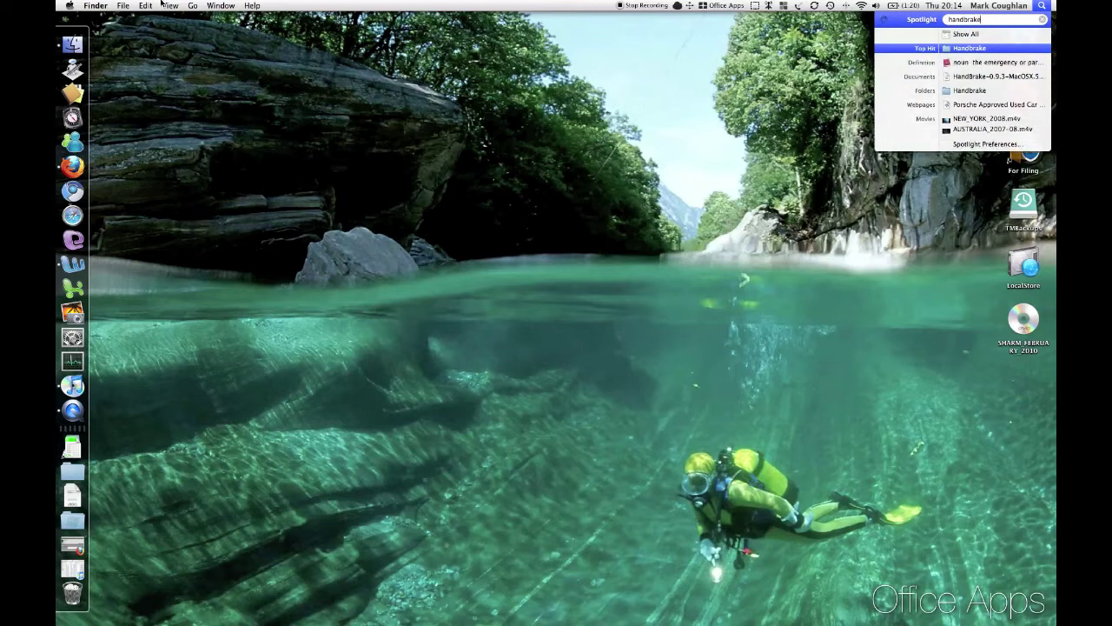
left_click(75, 45)
left_click(75, 45)
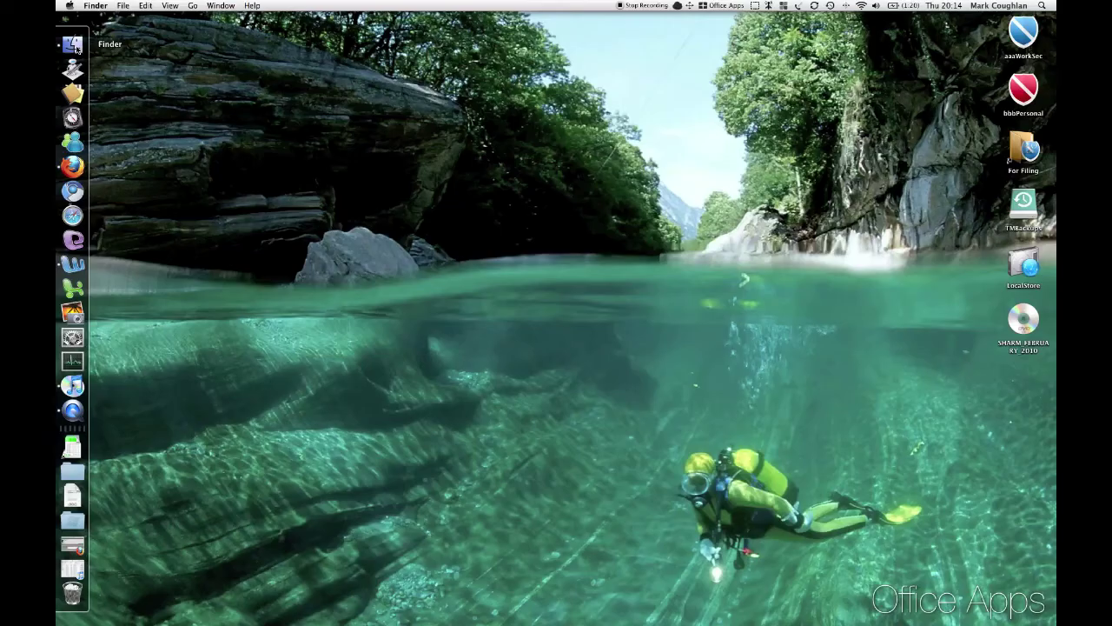
left_click(687, 246)
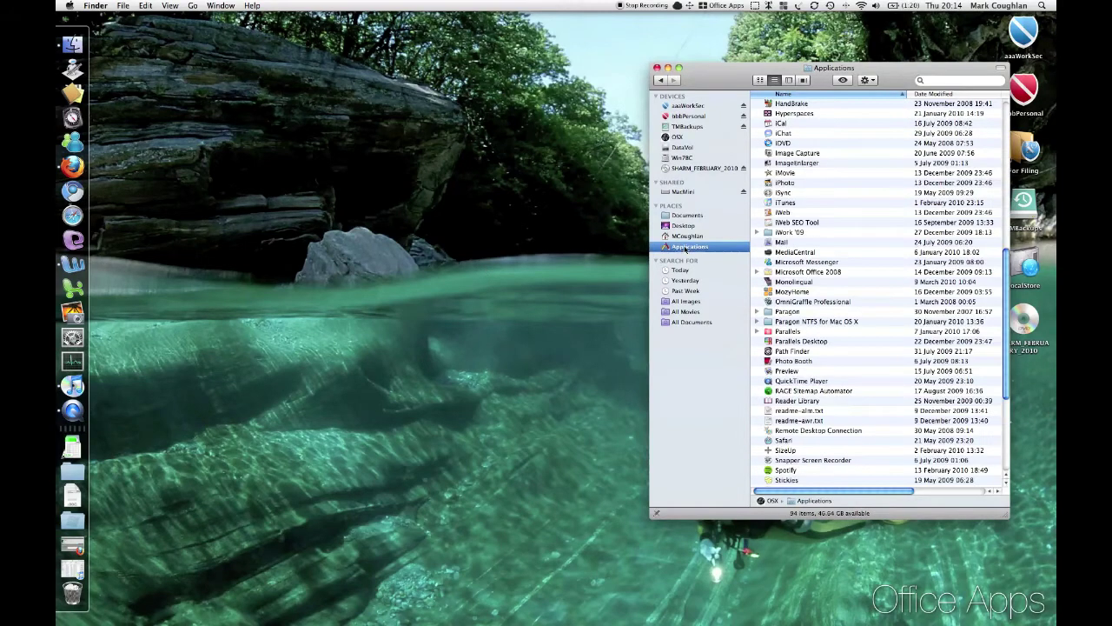
left_click(808, 262)
key("h")
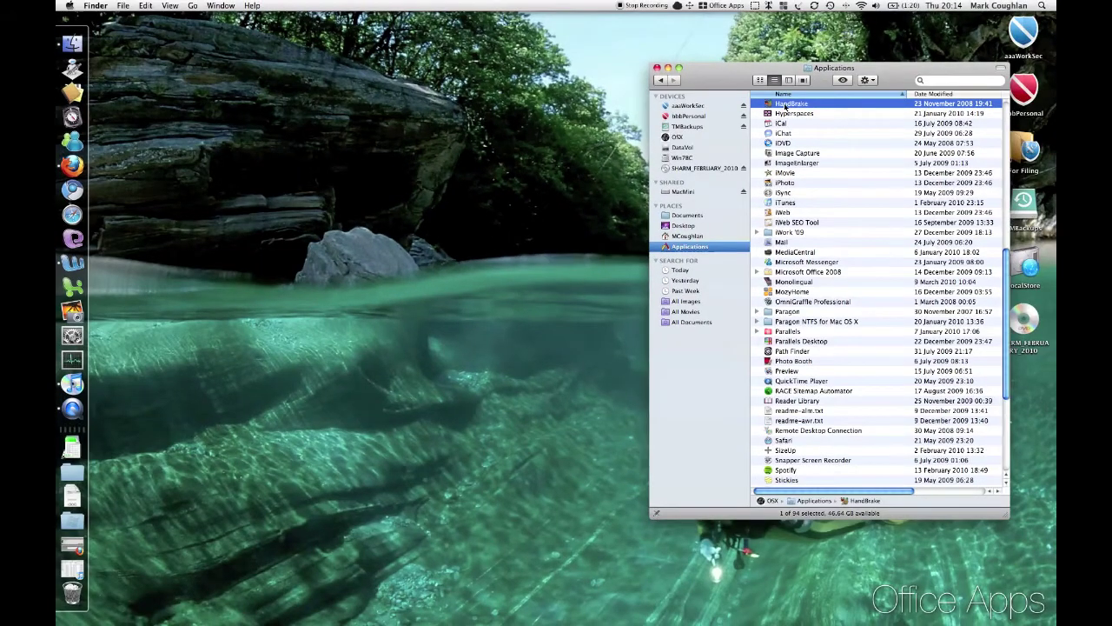
Launch HandBrake and open the SHARM_FEBRUARY_2010 DVD as the source.
double_click(786, 104)
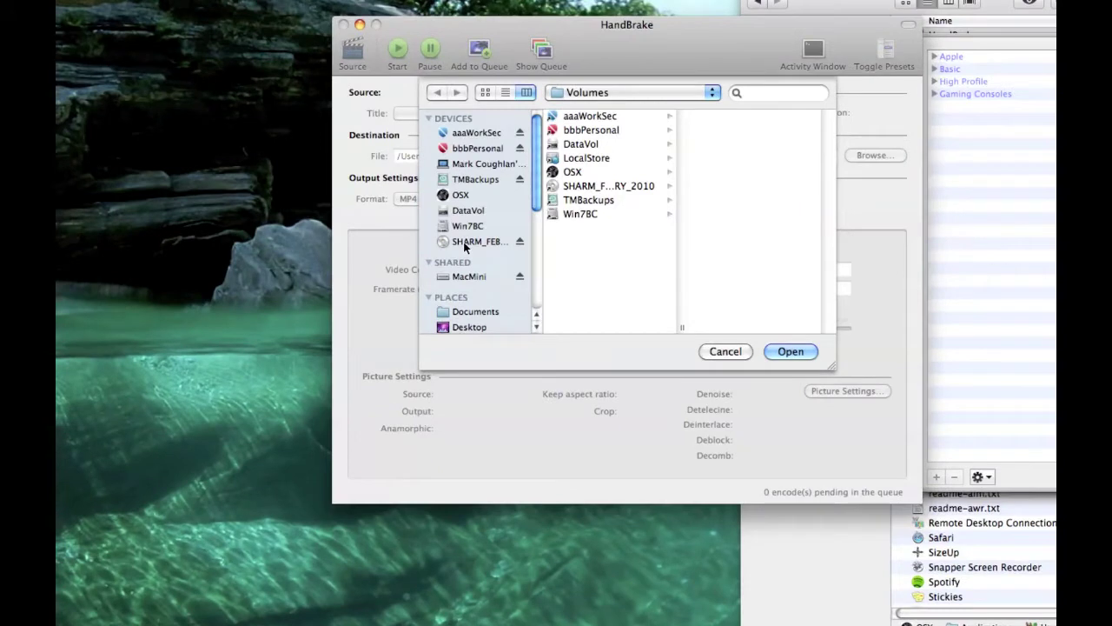
left_click(465, 243)
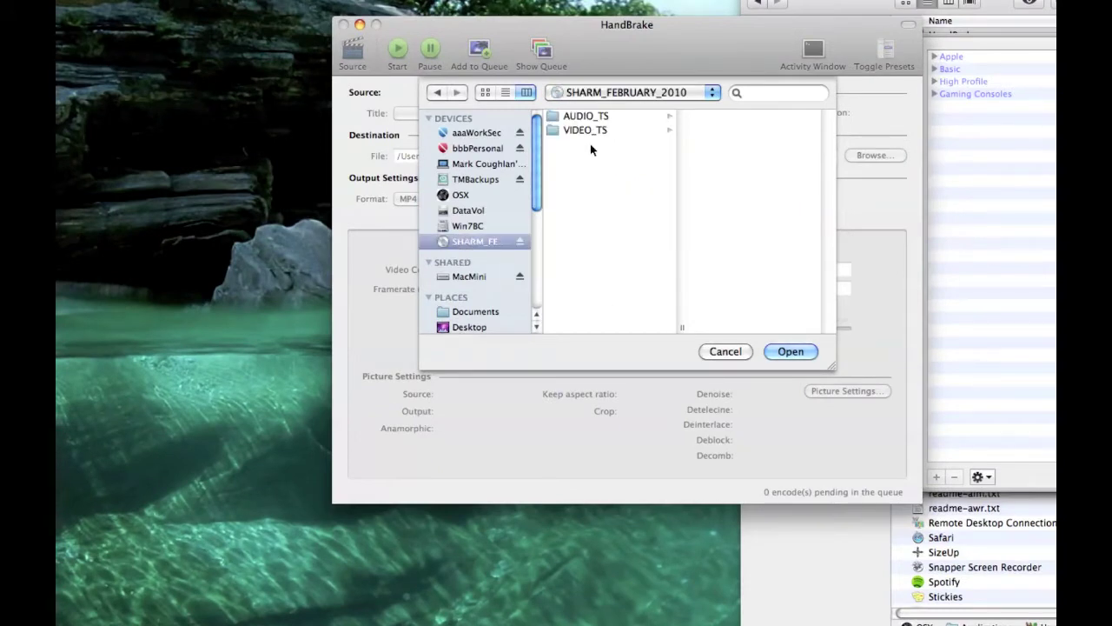
left_click(788, 352)
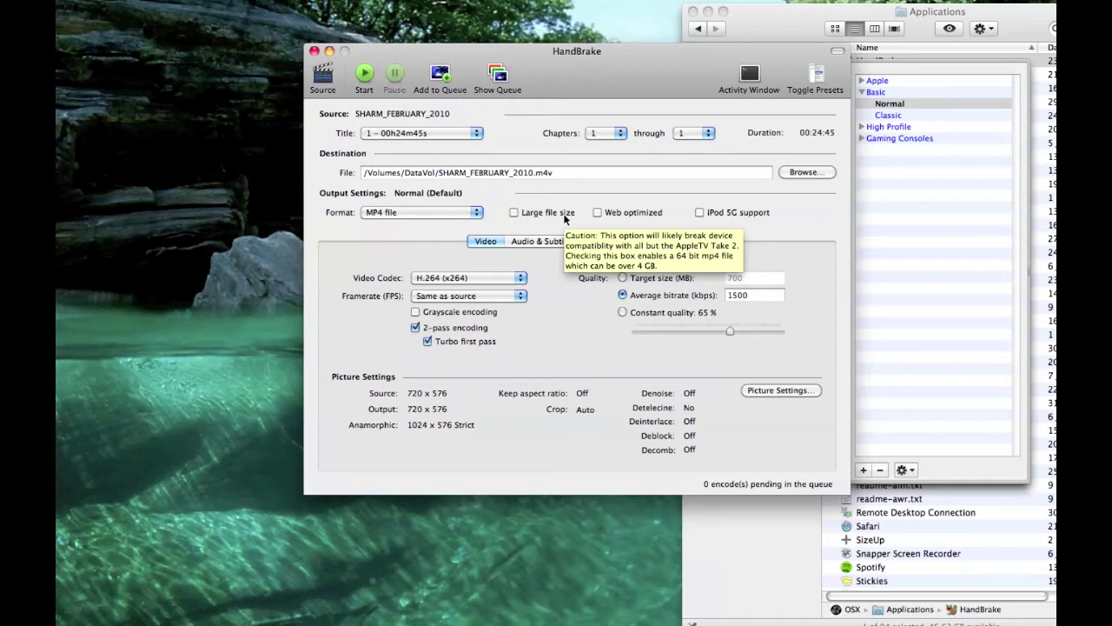
Keep title 1 - 00h24m45s and set the output format to MP4 file.
left_click(477, 135)
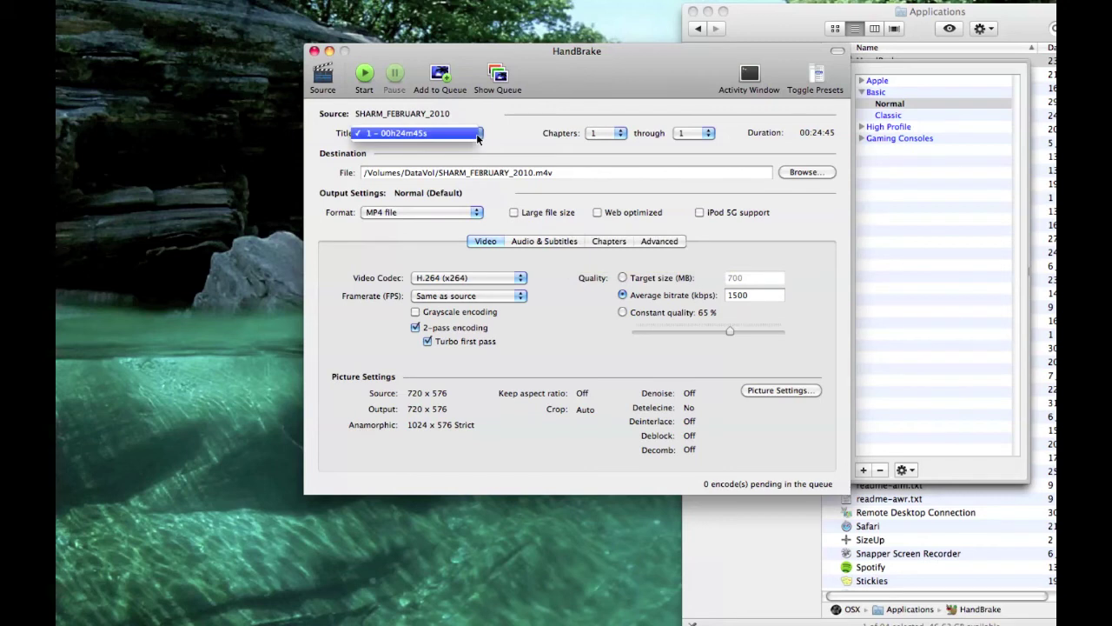
left_click(478, 136)
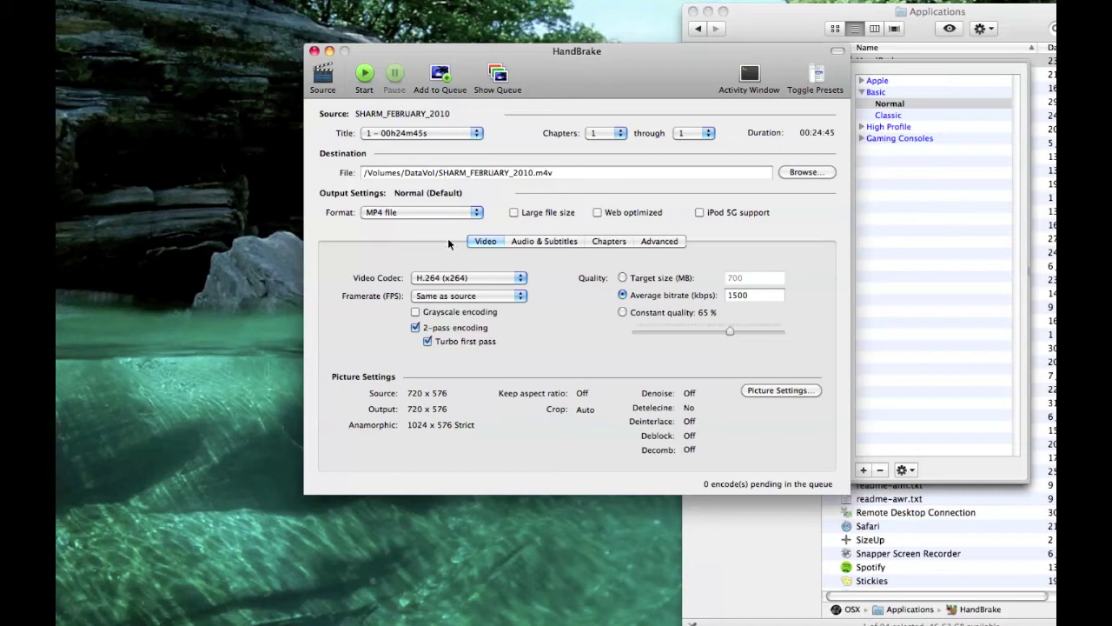
left_click(451, 215)
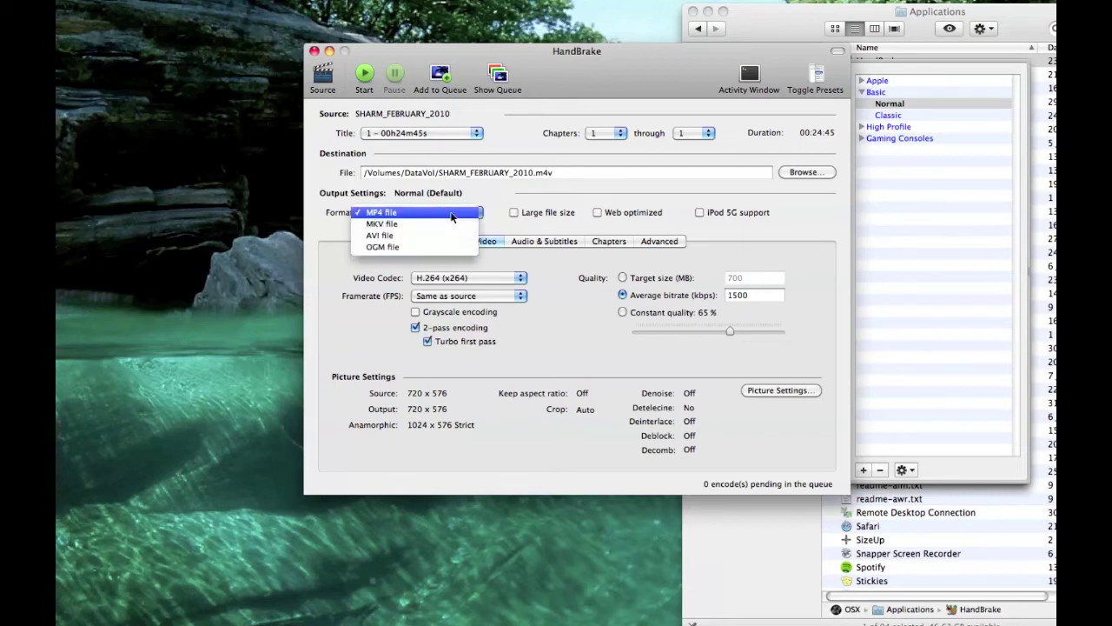
left_click(451, 213)
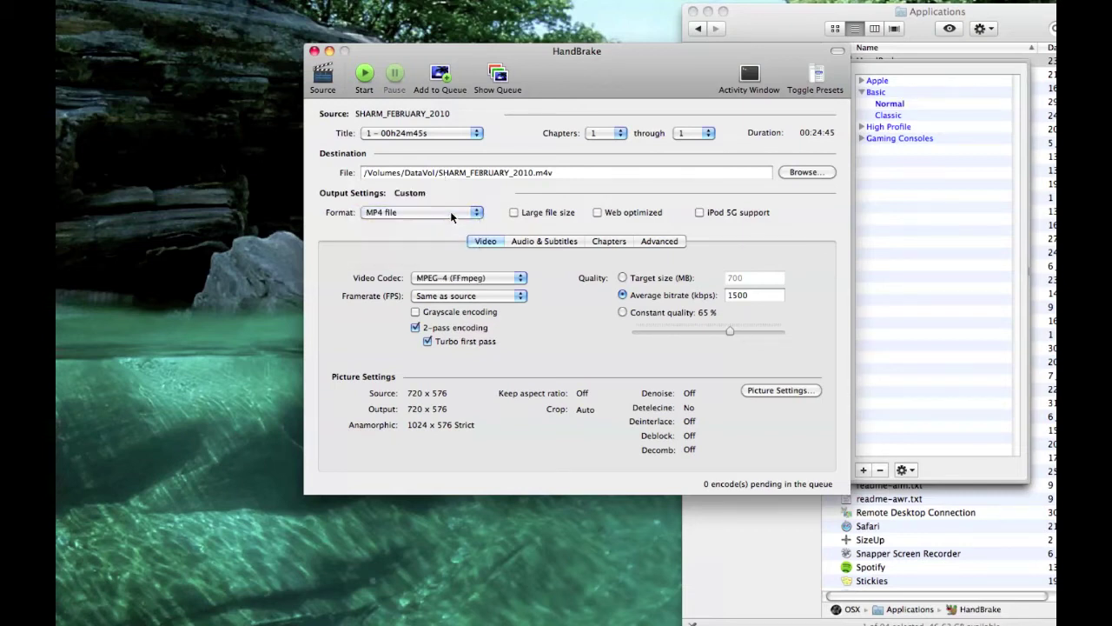
left_click(452, 212)
left_click(453, 212)
Start encoding the title to SHARM_FEBRUARY_2010.m4v and wait for the queue to finish.
left_click(365, 75)
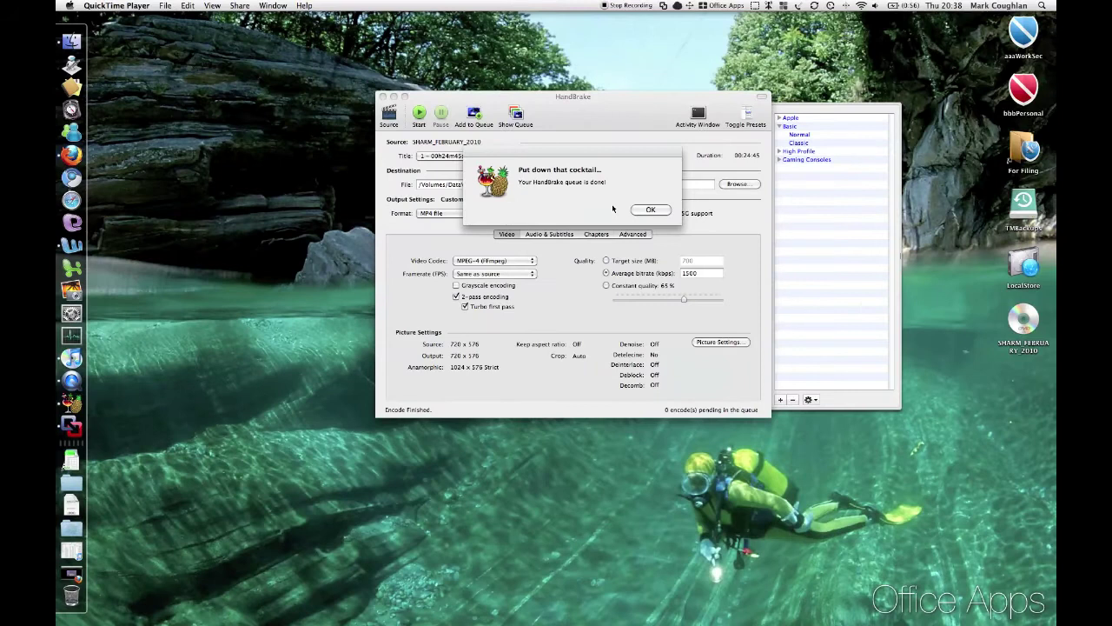
Quit HandBrake, launch iTunes, and select SHARM_FEBRUARY_2010.m4v on DataVol in a right-side Finder window.
left_click(718, 217)
key("super+q")
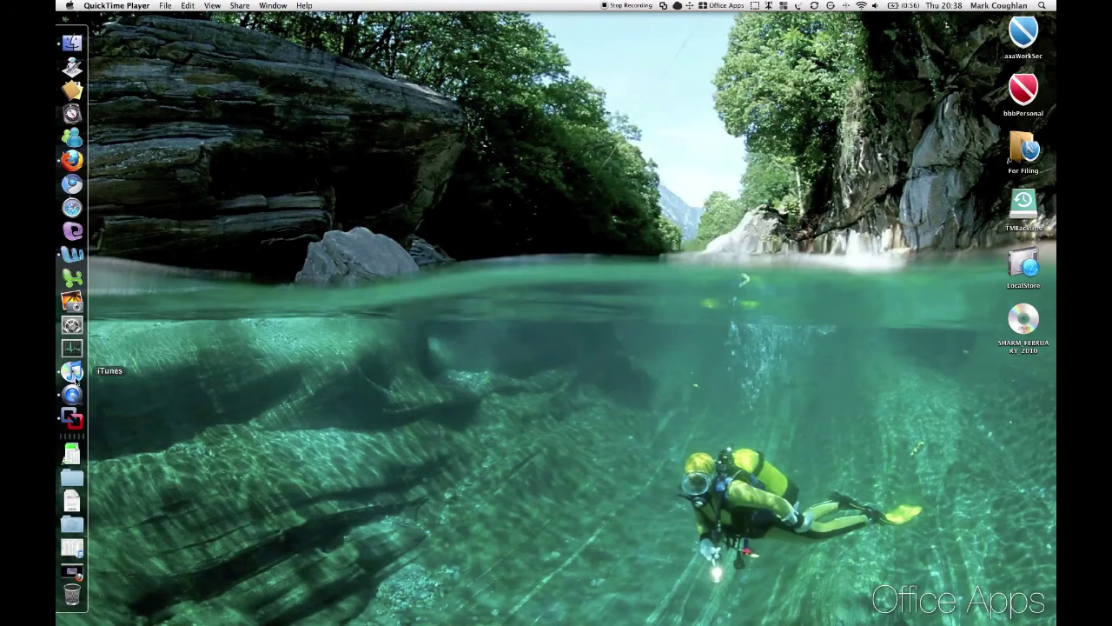
left_click(73, 371)
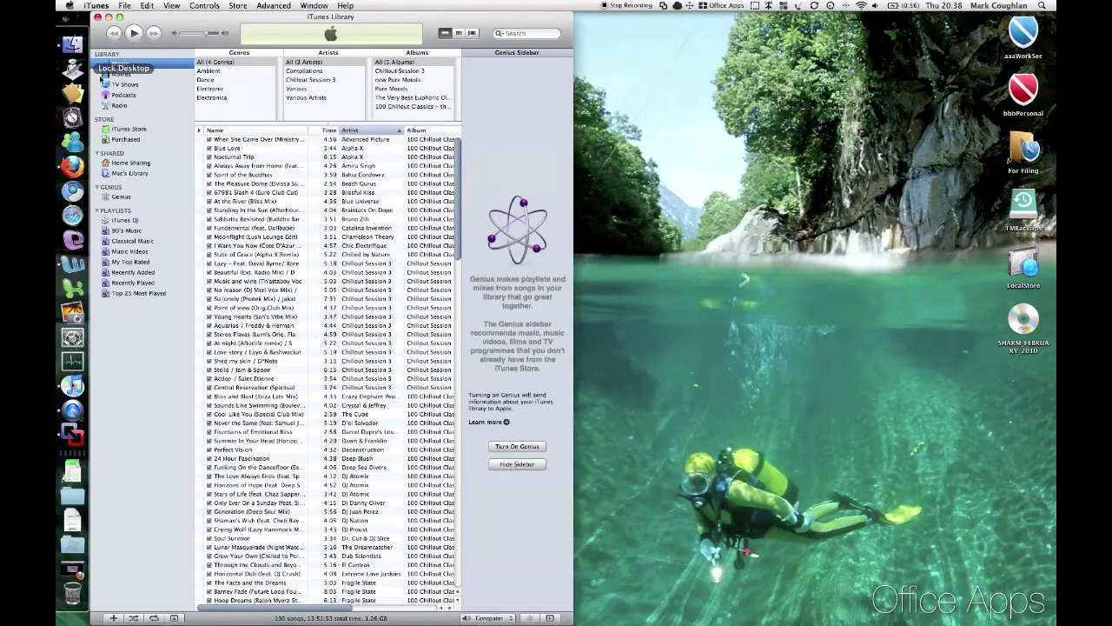
left_click(72, 43)
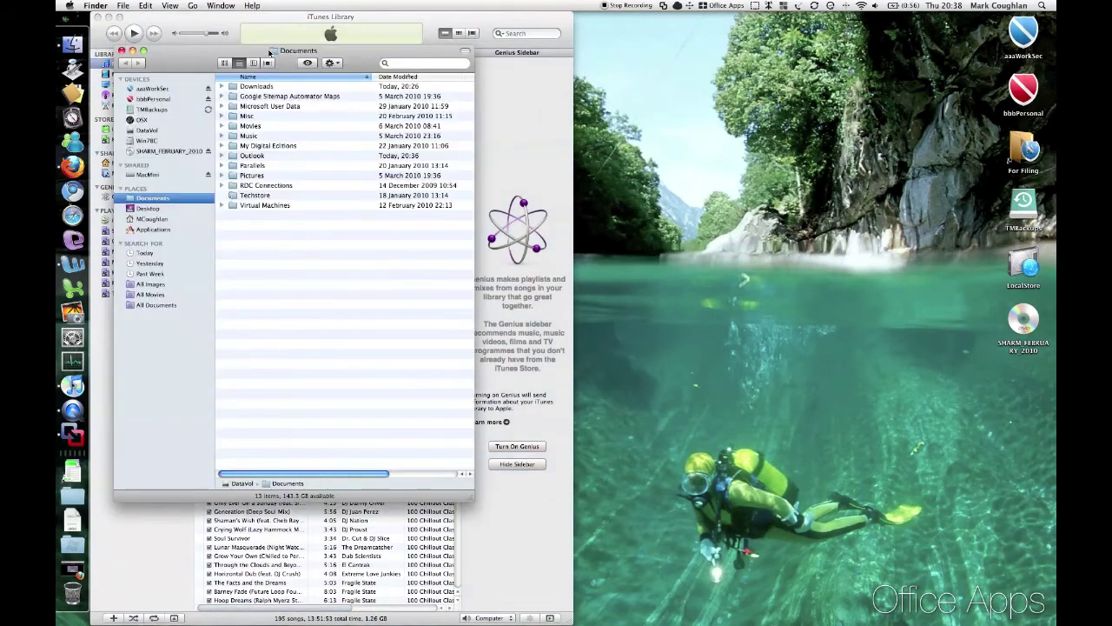
left_click_drag(265, 54, 1055, 53)
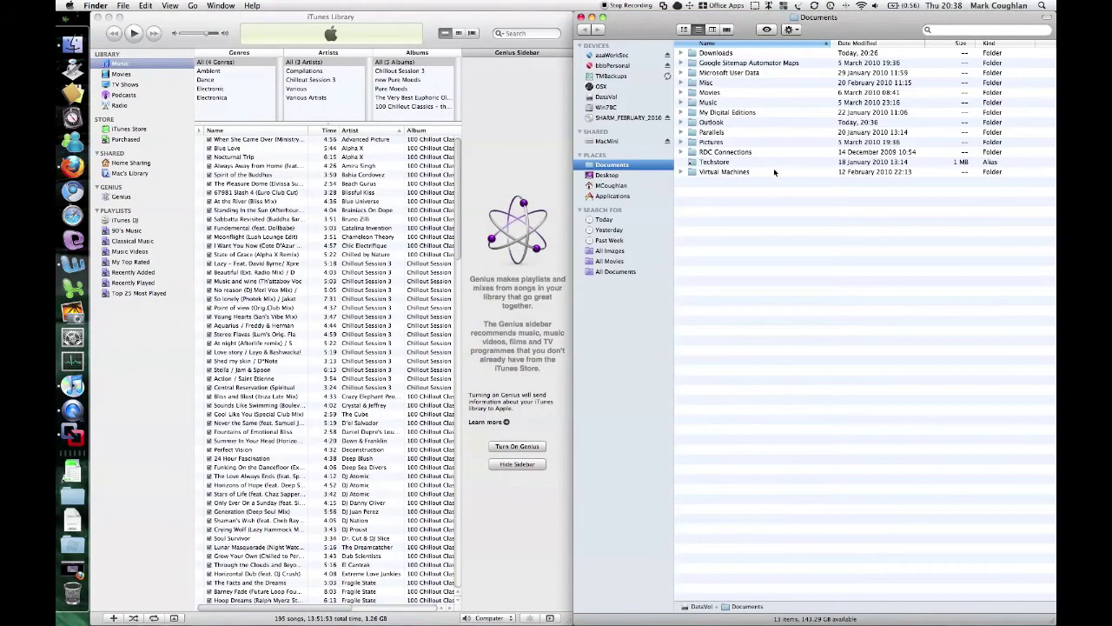
left_click(614, 97)
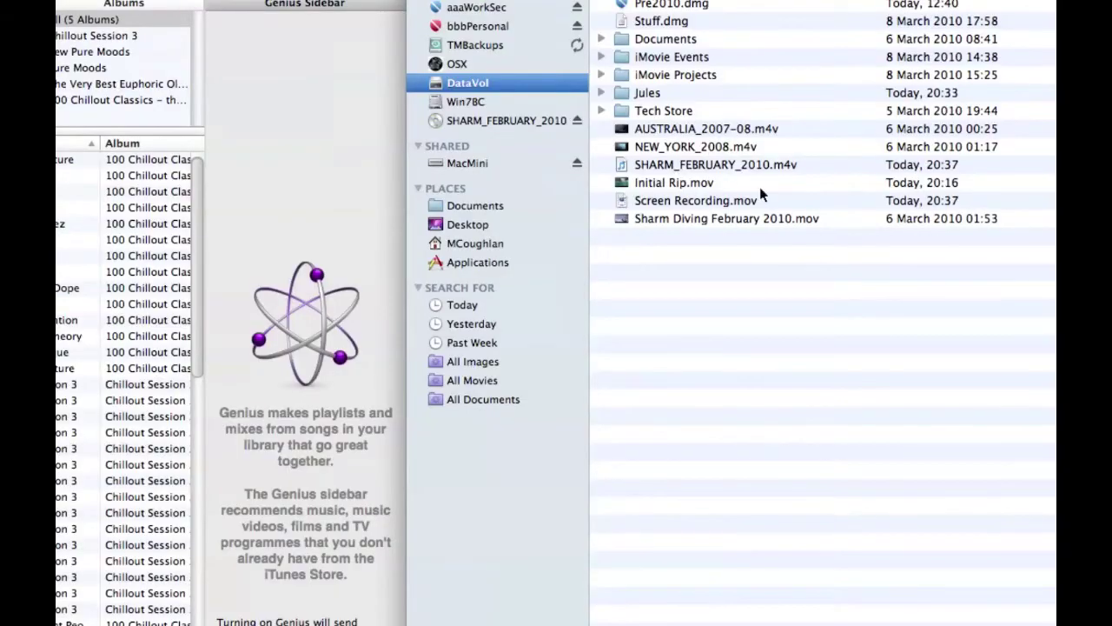
left_click(735, 170)
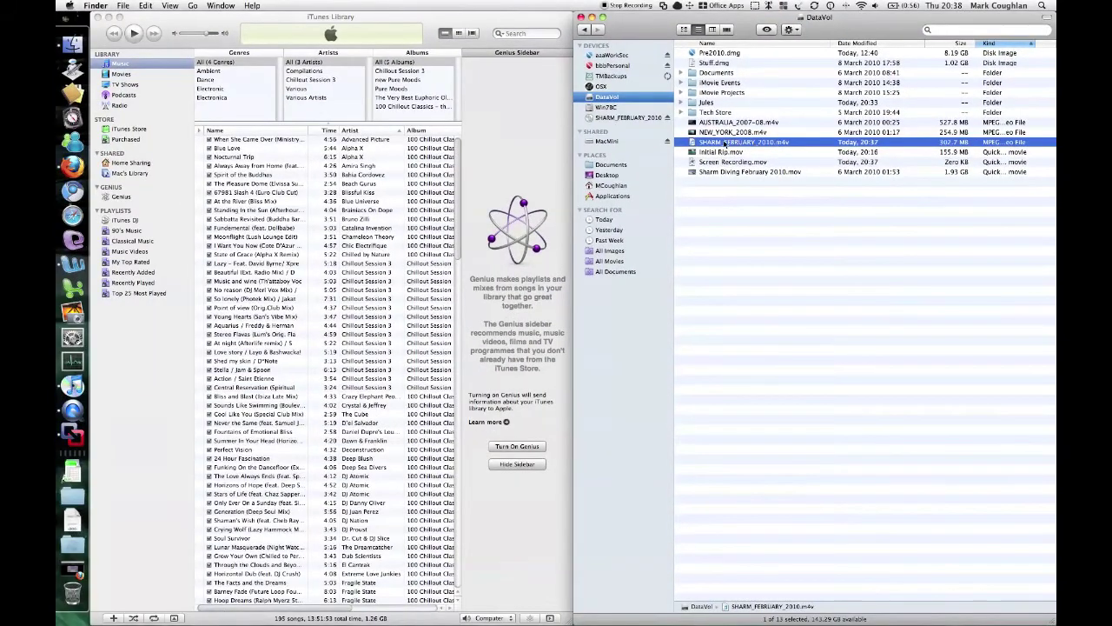
Drag SHARM_FEBRUARY_2010.m4v from Finder into the iTunes Library and wait for the copy.
left_click_drag(724, 148, 128, 74)
left_click(153, 89)
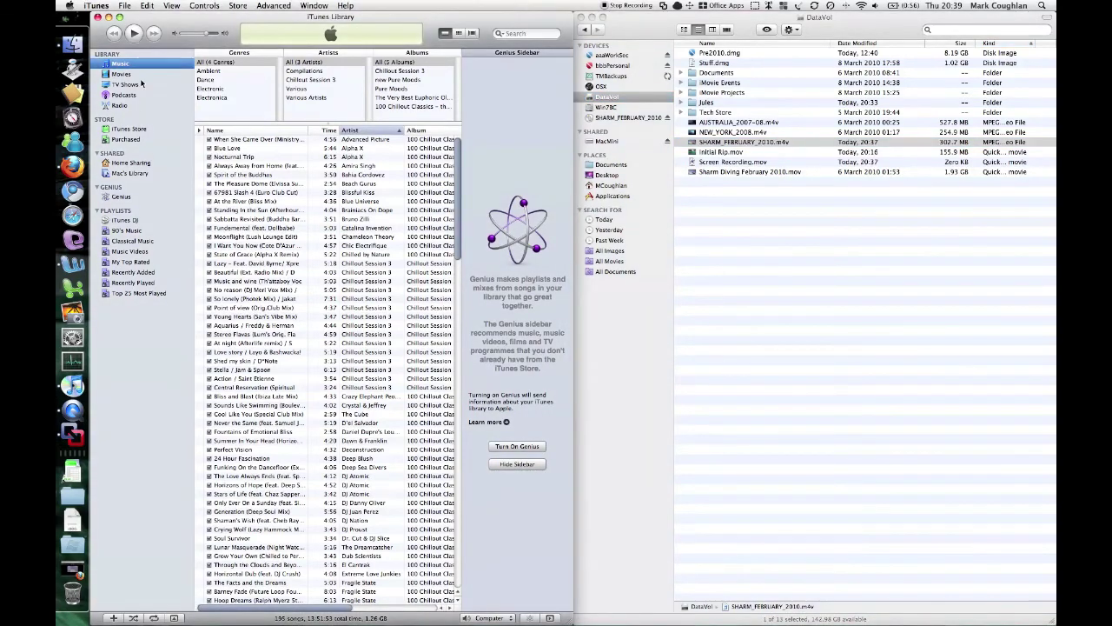
Play the SHARM_FEBRUARY movie from the Movies library briefly, then stop playback.
left_click(127, 76)
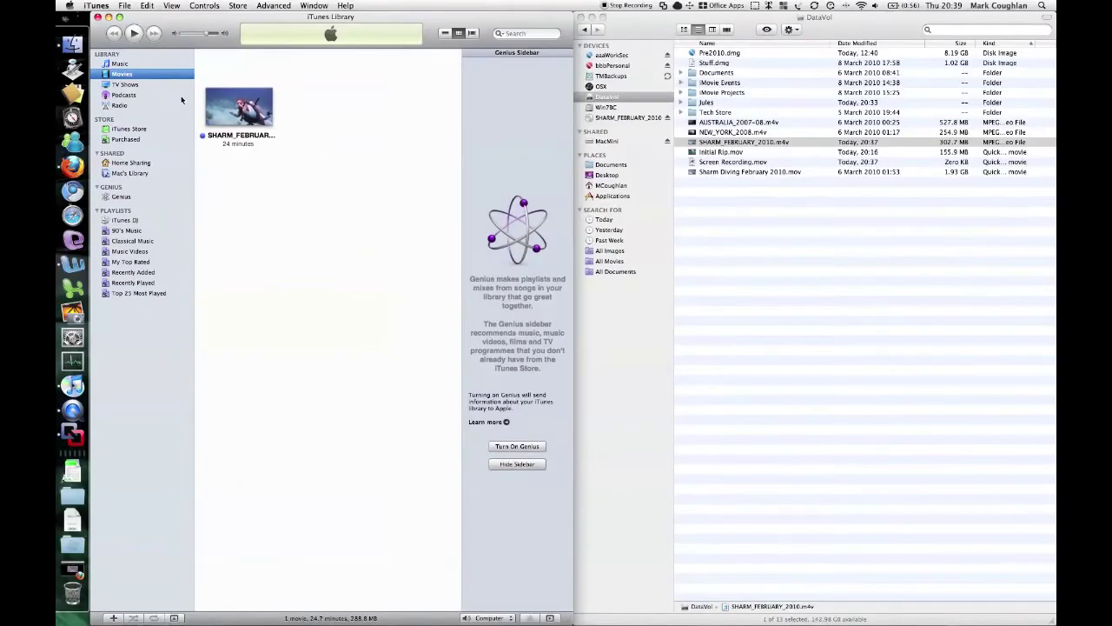
left_click(352, 179)
double_click(273, 146)
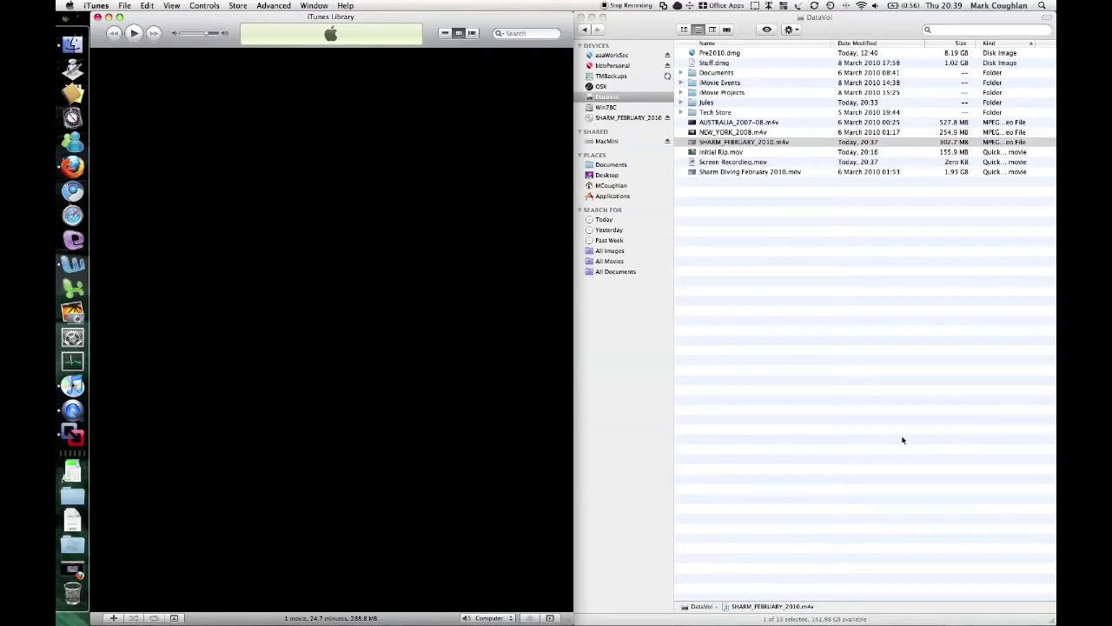
key("space")
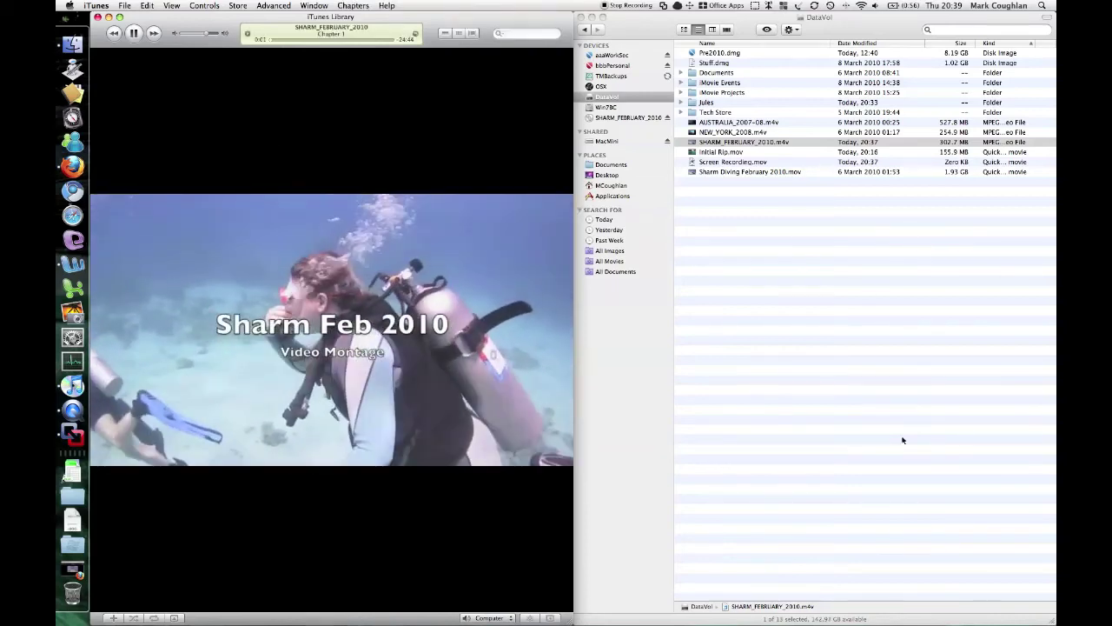
key("Escape")
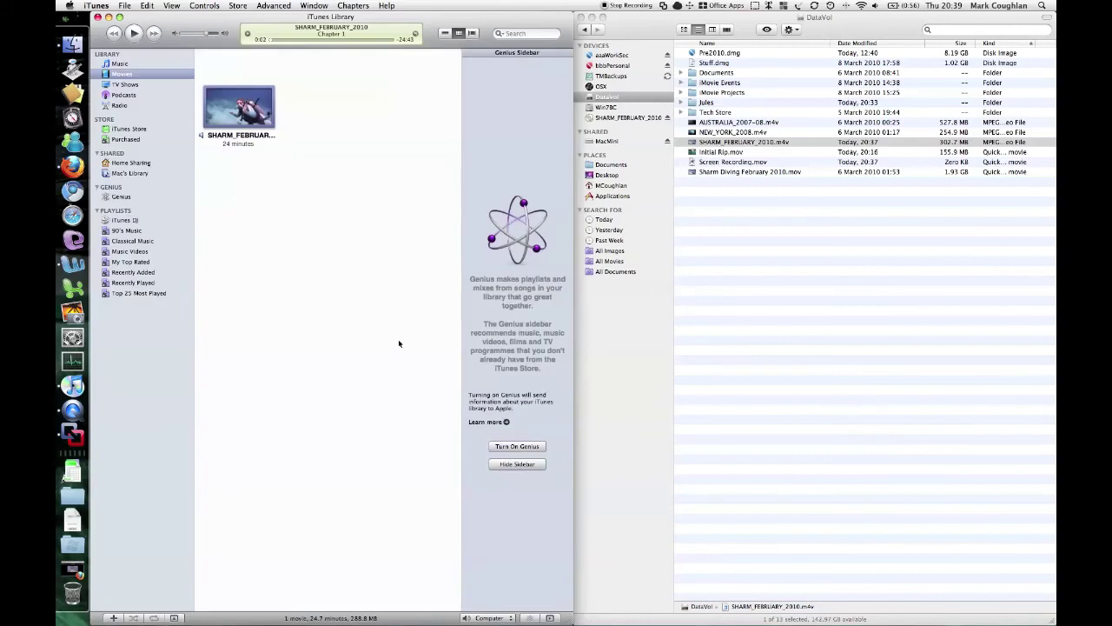